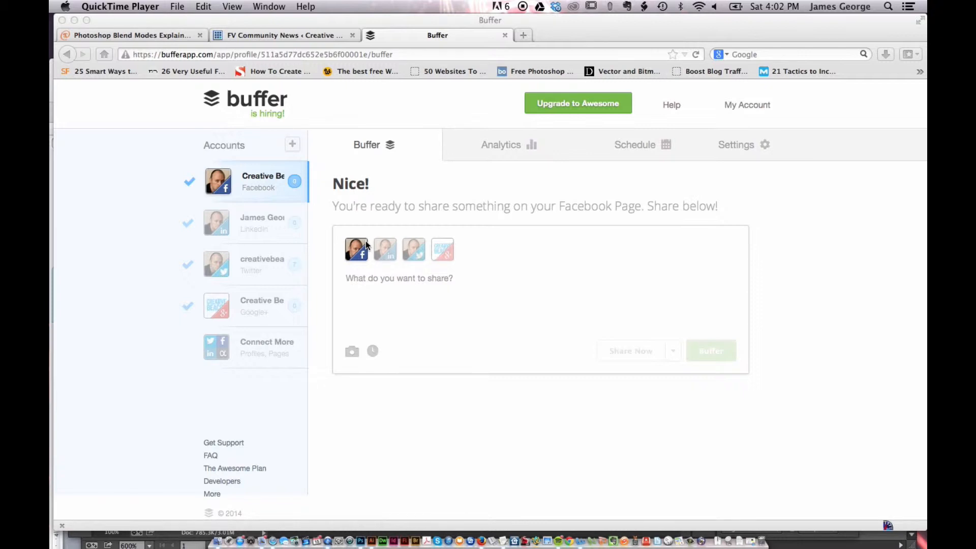
- Review the daily posting times in the Facebook page's posting schedule
left_click(617, 145)
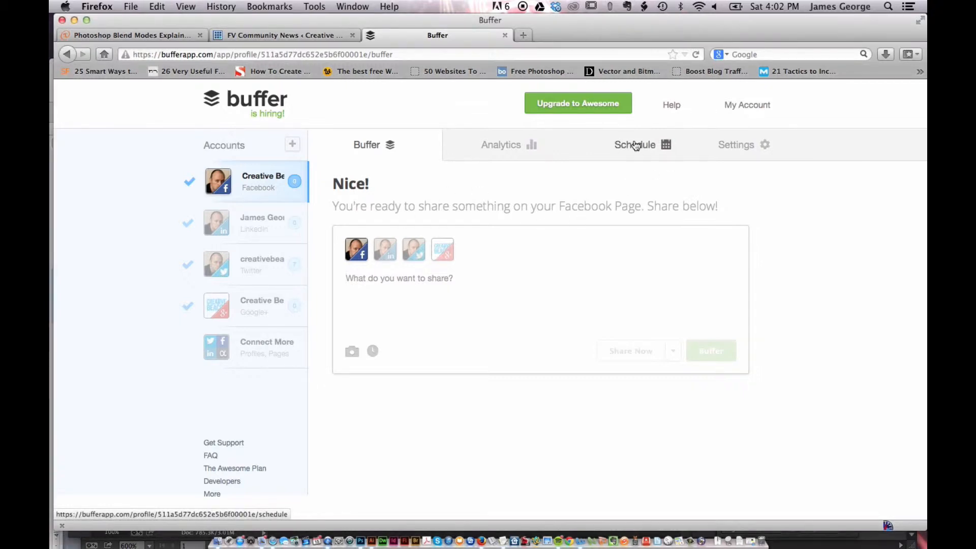
left_click(635, 145)
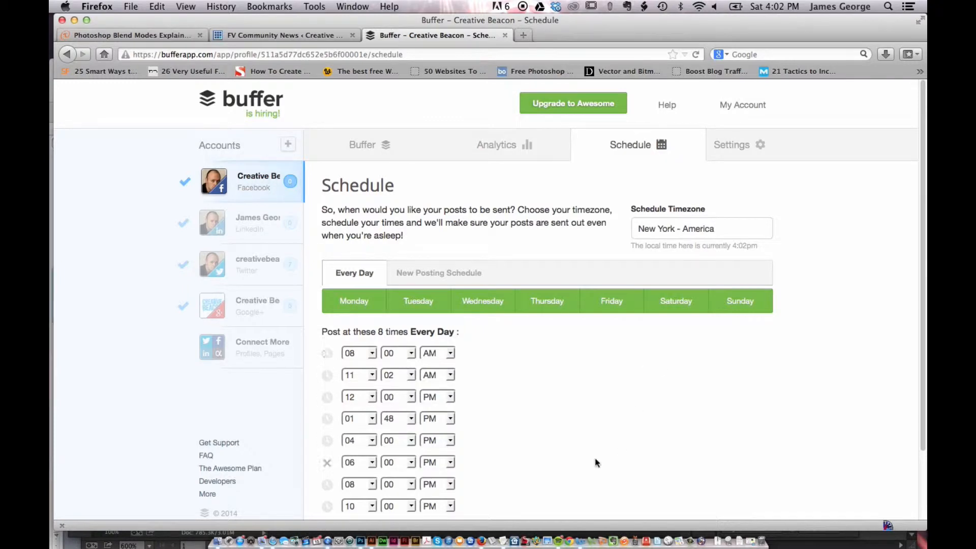
left_click(364, 152)
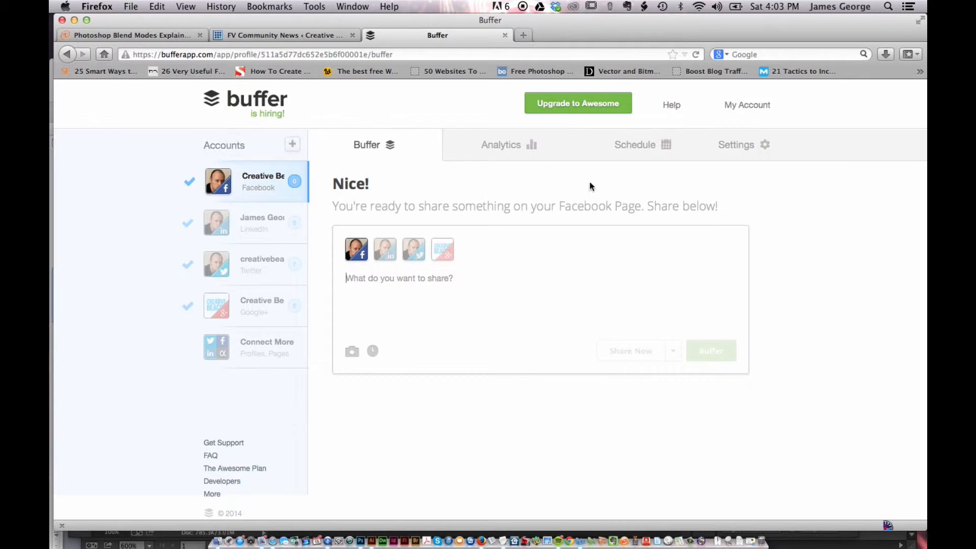
left_click(637, 150)
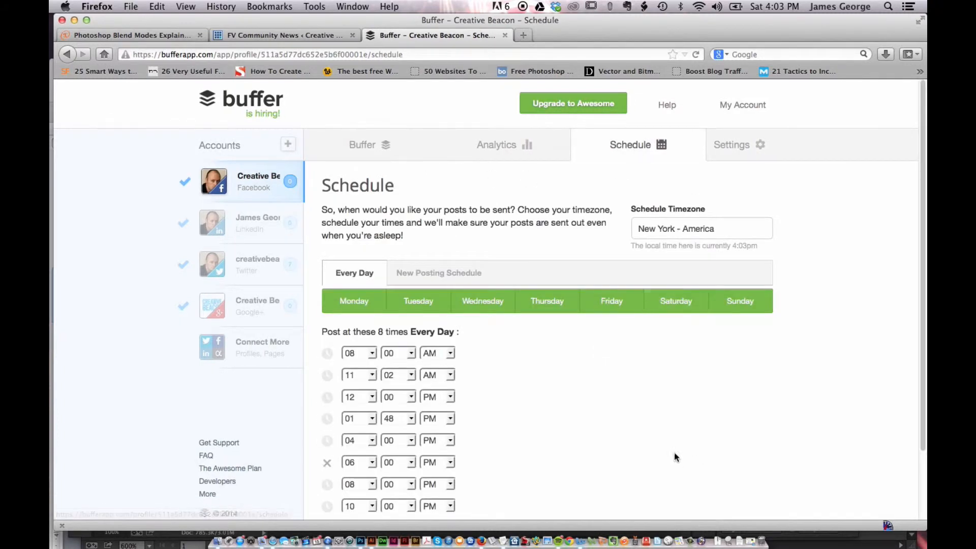
scroll(810, 324, "down", 3)
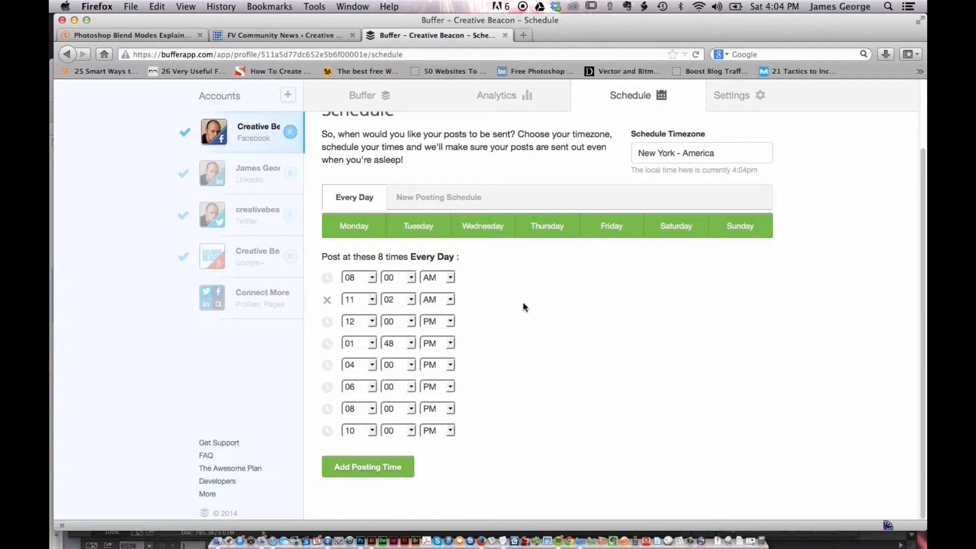
- Deselect all seven days, Monday through Sunday, in the Facebook page's posting schedule
left_click(362, 228)
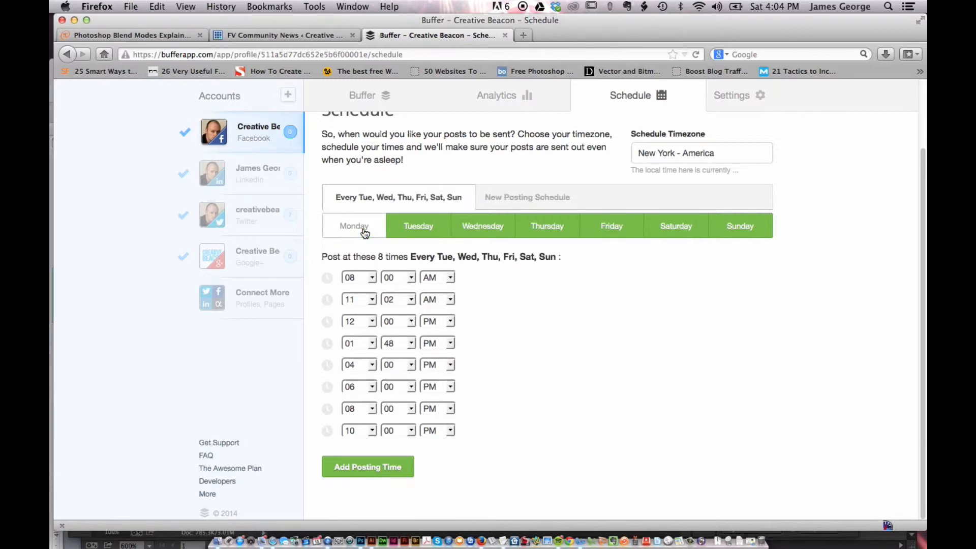
left_click(403, 228)
left_click(497, 232)
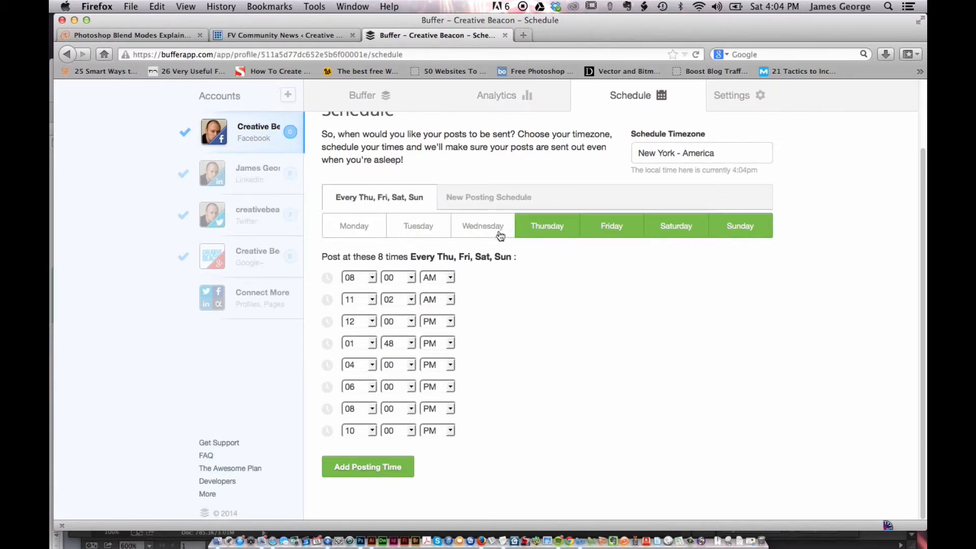
left_click(545, 229)
left_click(615, 228)
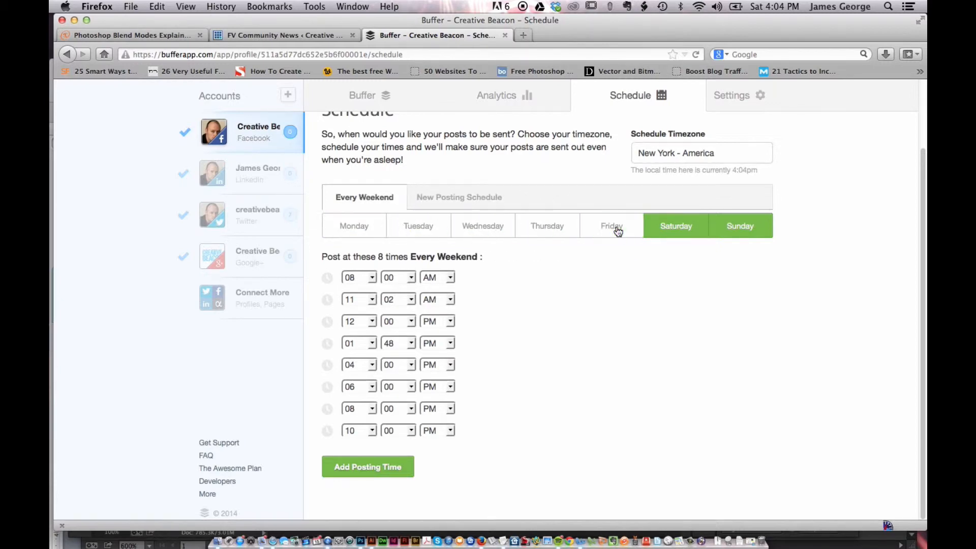
left_click(693, 229)
left_click(736, 227)
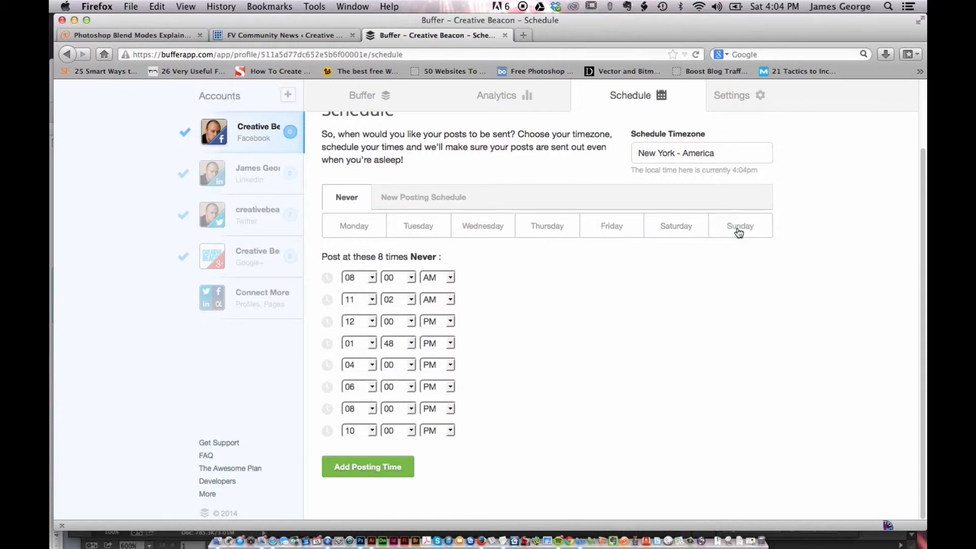
- Re-enable every day from Monday through Sunday in the Facebook page's posting schedule
left_click(358, 229)
left_click(407, 233)
left_click(478, 229)
left_click(567, 231)
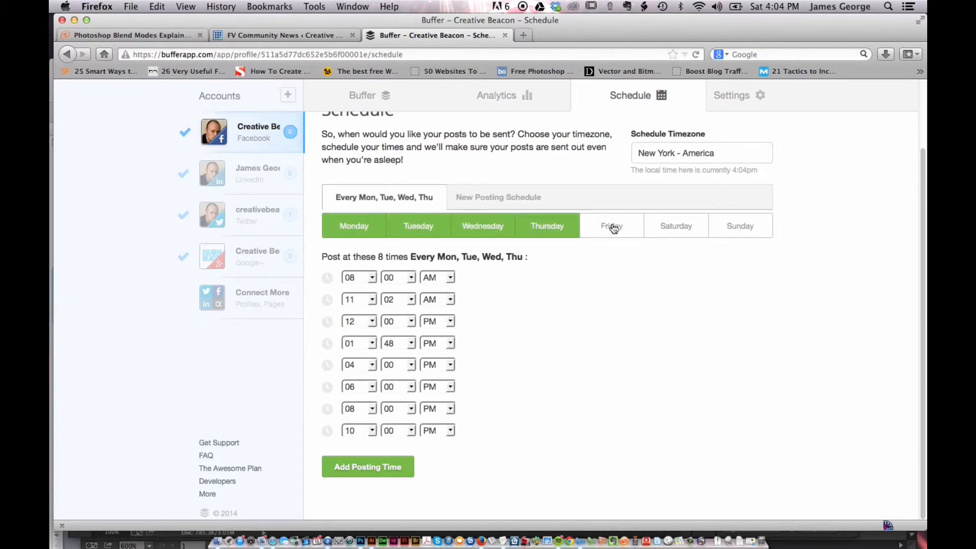
left_click(614, 228)
left_click(686, 229)
left_click(770, 230)
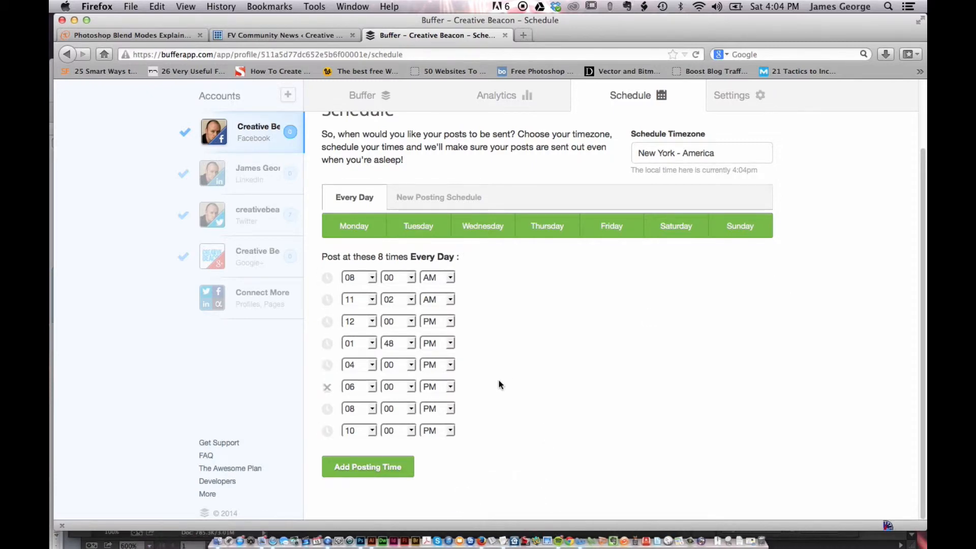
- View the LinkedIn account's posting schedule and its post queue
left_click(254, 179)
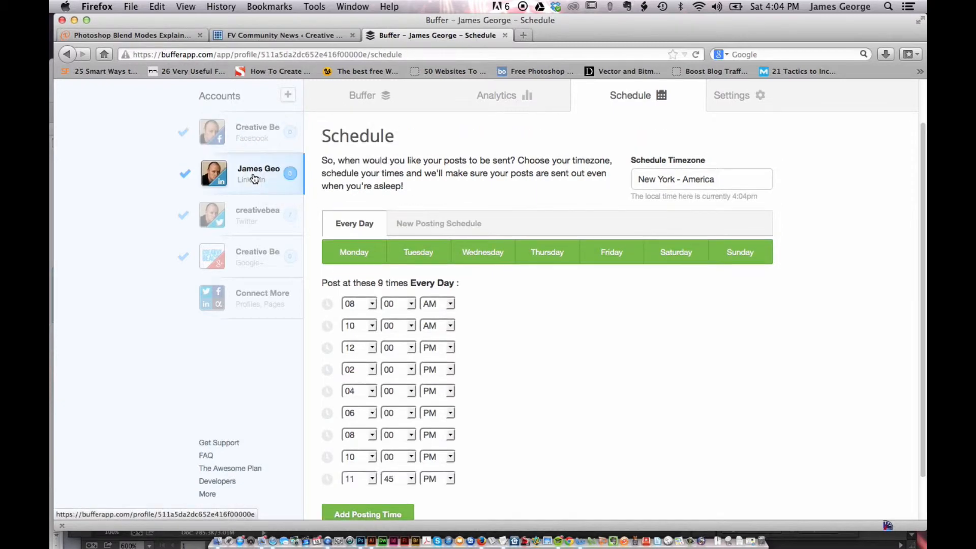
left_click(365, 96)
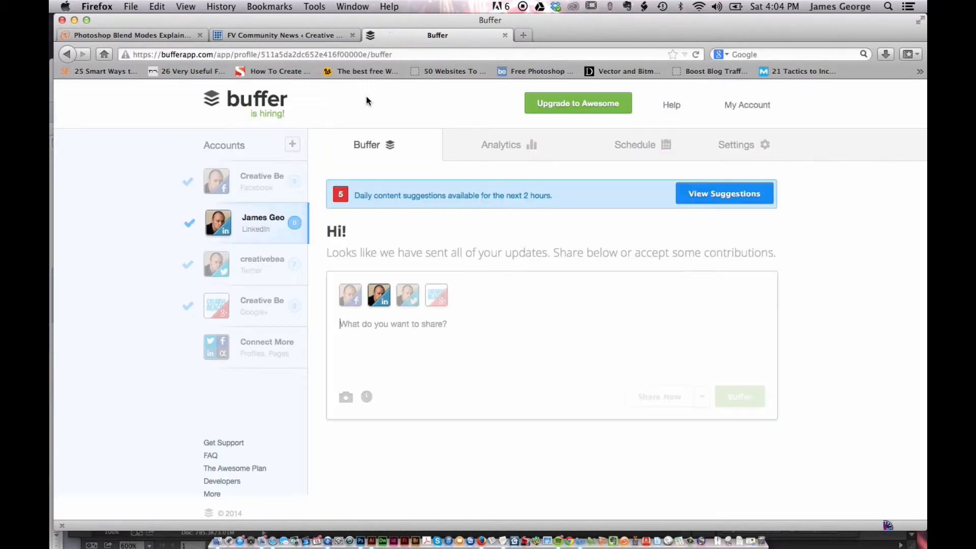
- Open the Facebook page's post composer and add the LinkedIn, Twitter and Google+ accounts as share targets
left_click(264, 179)
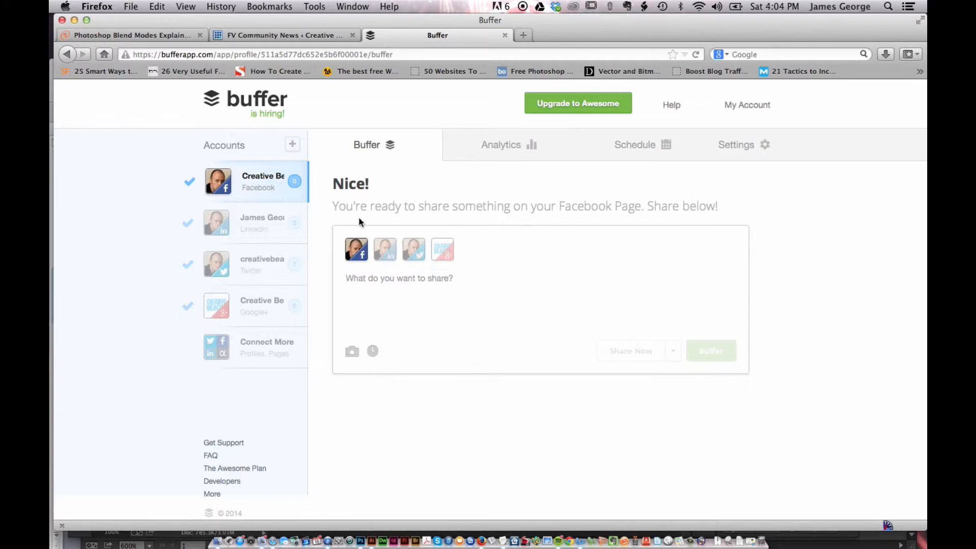
left_click(385, 249)
left_click(414, 249)
left_click(442, 249)
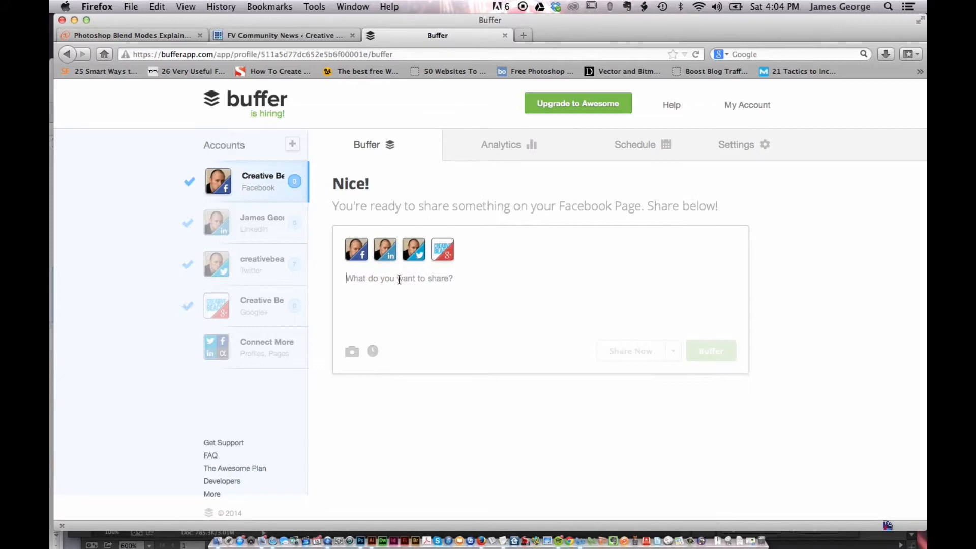
- Open the Creative Beacon website in a new browser tab from its WordPress admin page
left_click(275, 35)
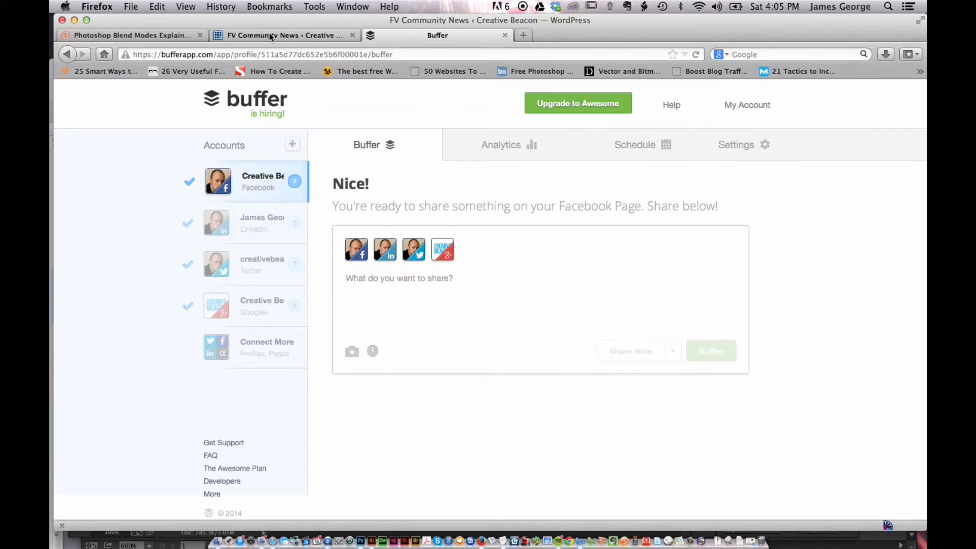
right_click(90, 115)
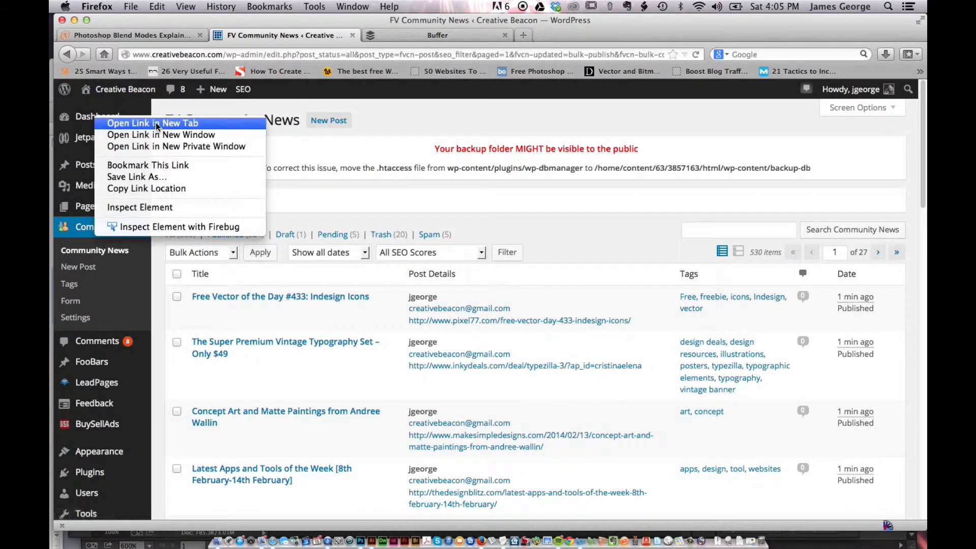
left_click(132, 125)
left_click(409, 35)
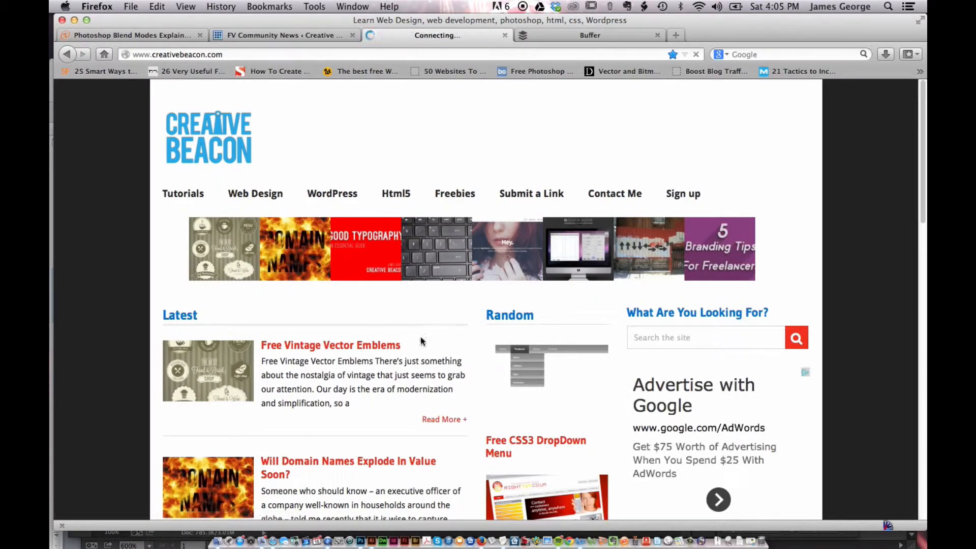
- Copy the link of the article "Good Typography: An Essential Guide" from the Latest list
scroll(326, 386, "down", 3)
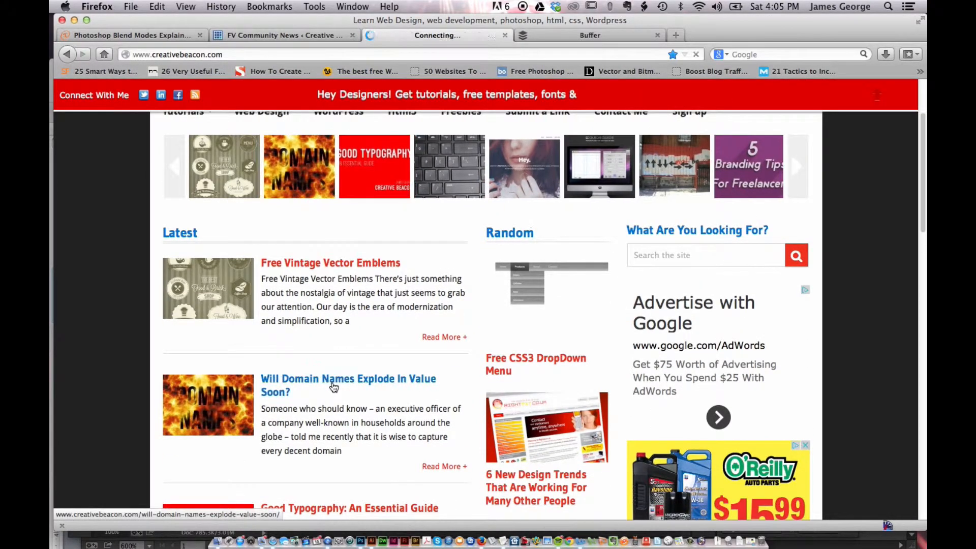
scroll(330, 384, "down", 5)
scroll(332, 381, "down", 3)
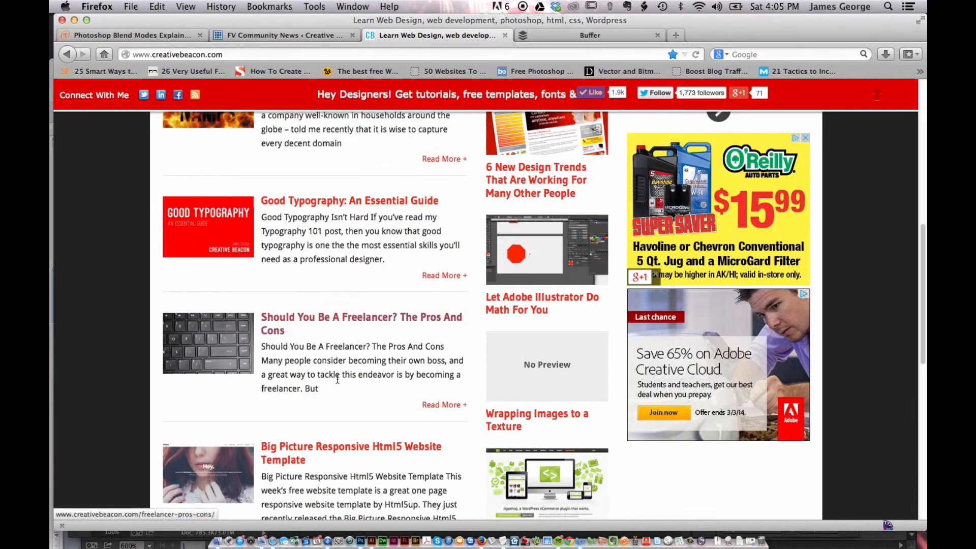
right_click(317, 204)
left_click(361, 276)
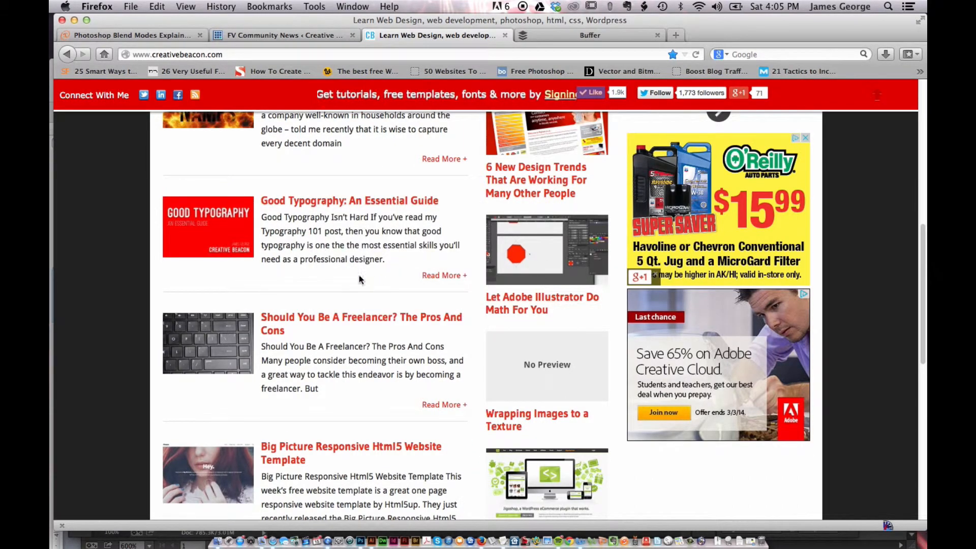
- In Buffer, write the post "Want to improve your typography? Check out my new mini-guide:" and paste the article link after it
left_click(575, 35)
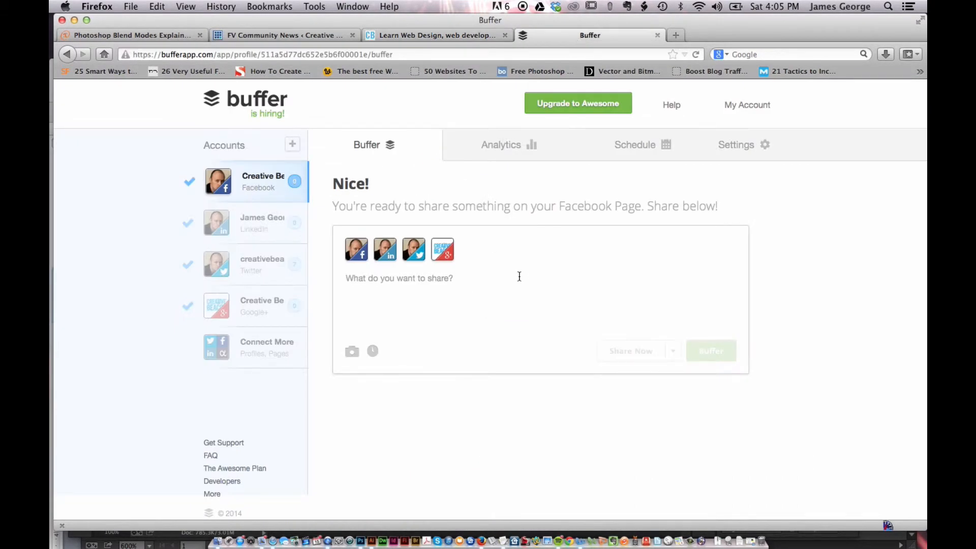
left_click(474, 316)
type("Want to im")
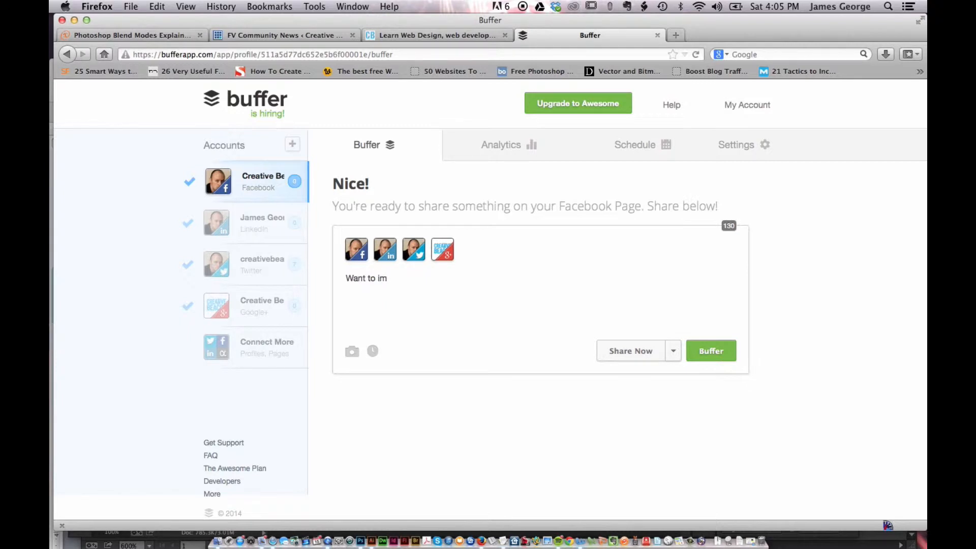
type("prove your typography? ")
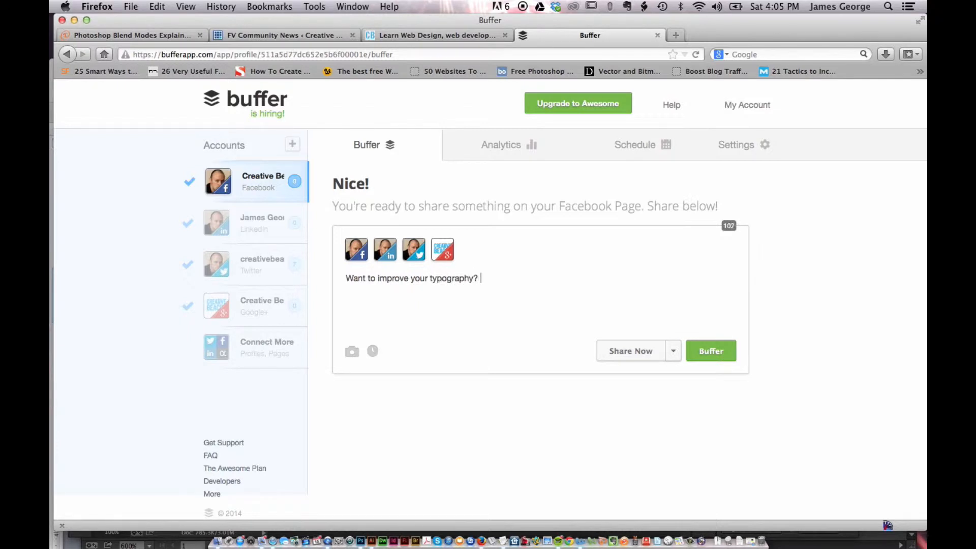
type("Check out my new mini")
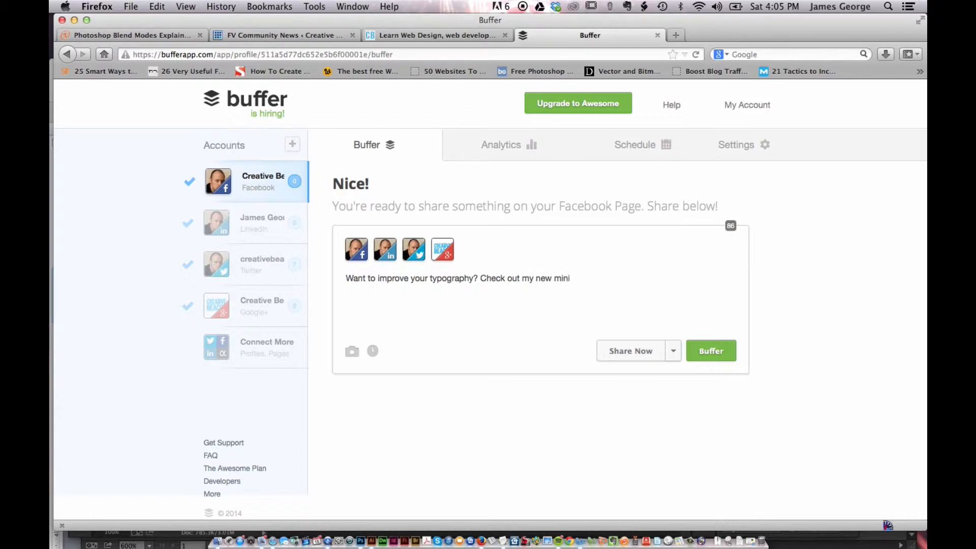
type("-guide:")
type("http://www.creativebeacon.com/good-typography-essential-guide/")
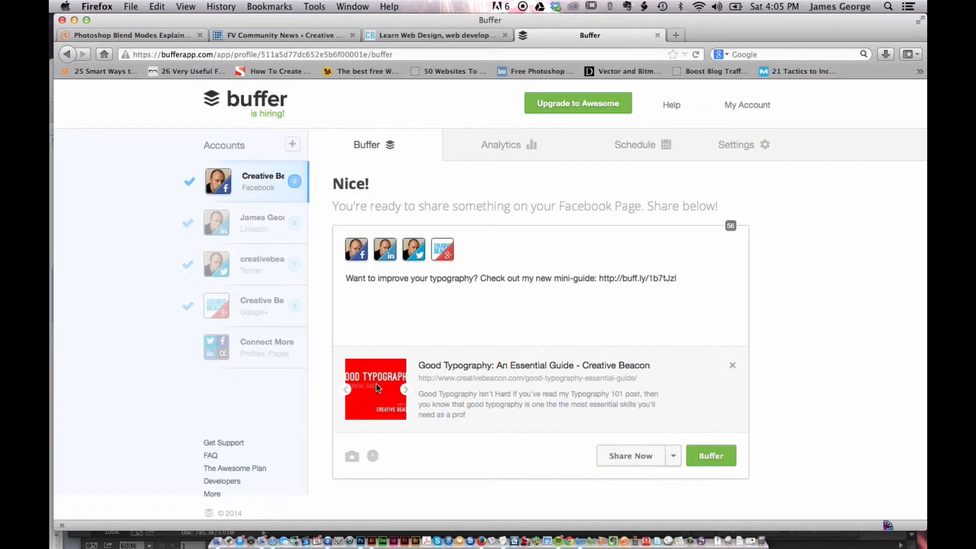
- Cycle through the link preview's thumbnail images, and switch the Twitter account off and back on for the post
mouse_move(407, 391)
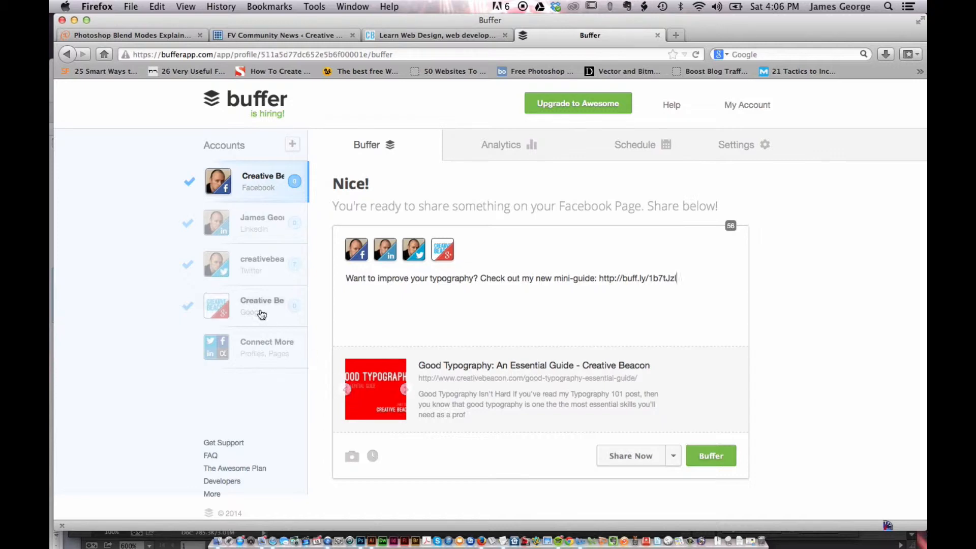
left_click(407, 391)
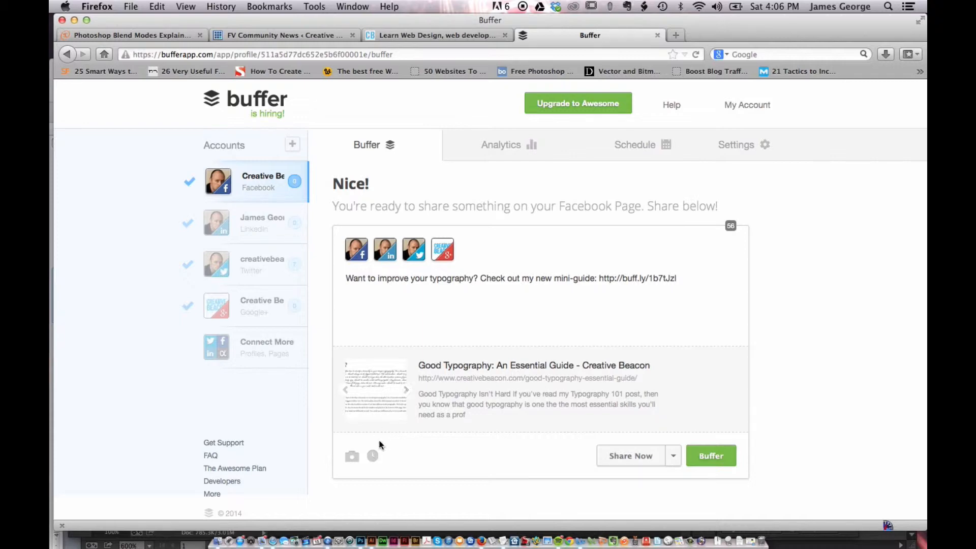
left_click(407, 390)
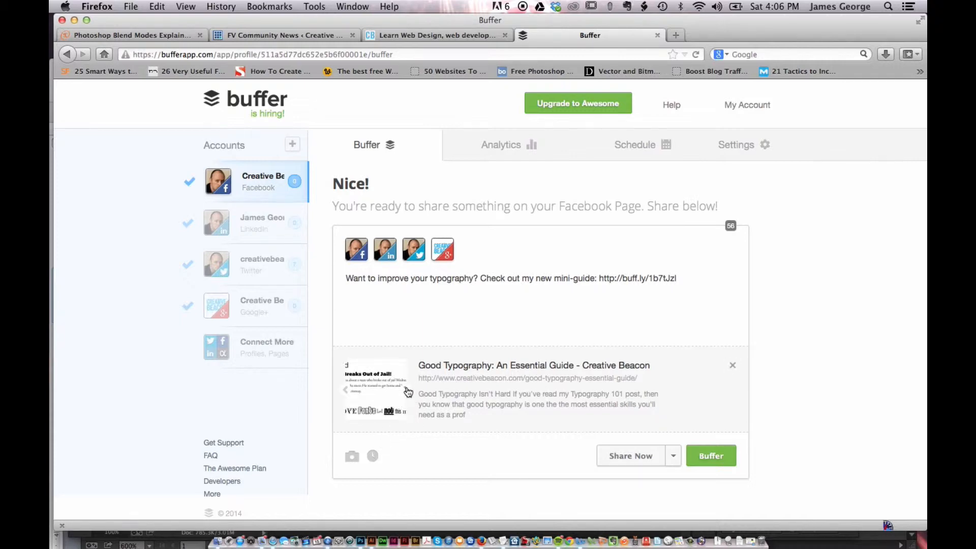
left_click(347, 391)
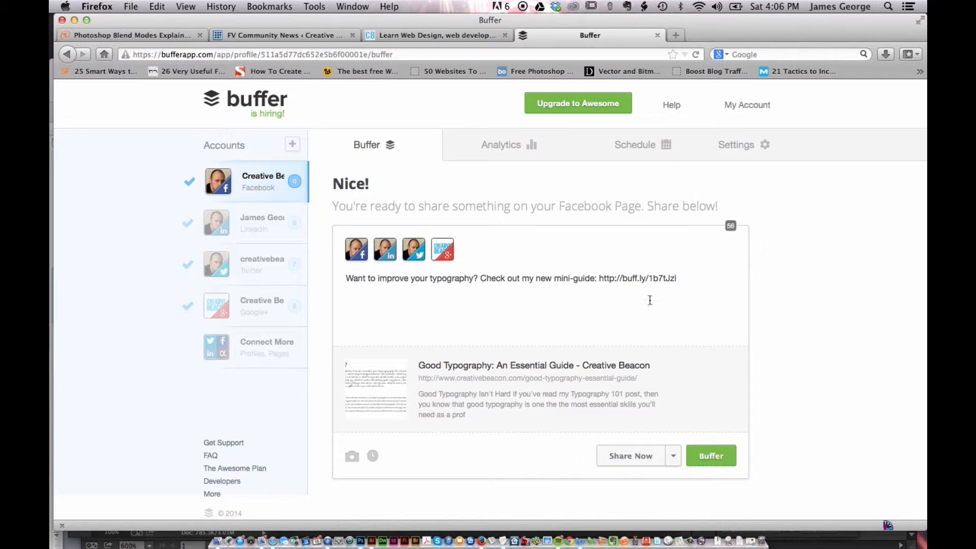
left_click(415, 257)
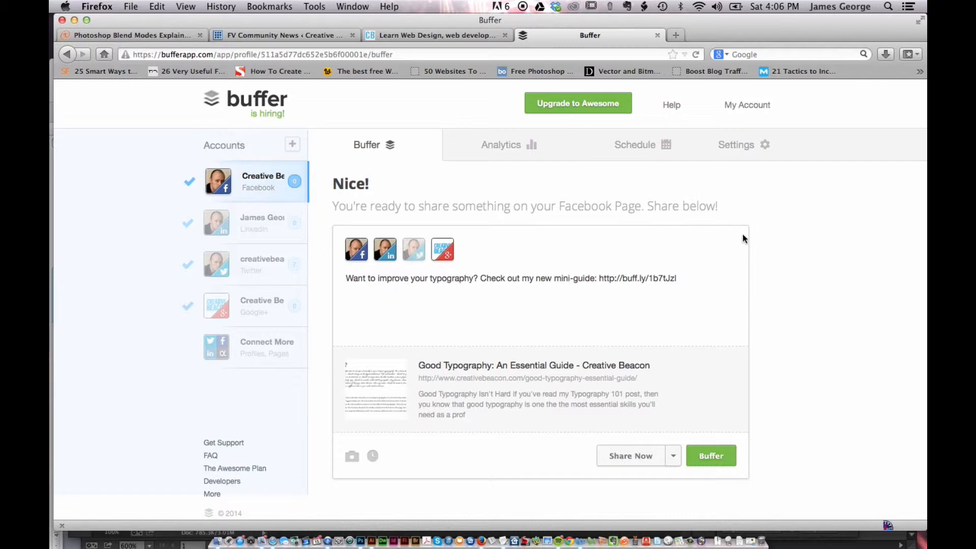
left_click(414, 256)
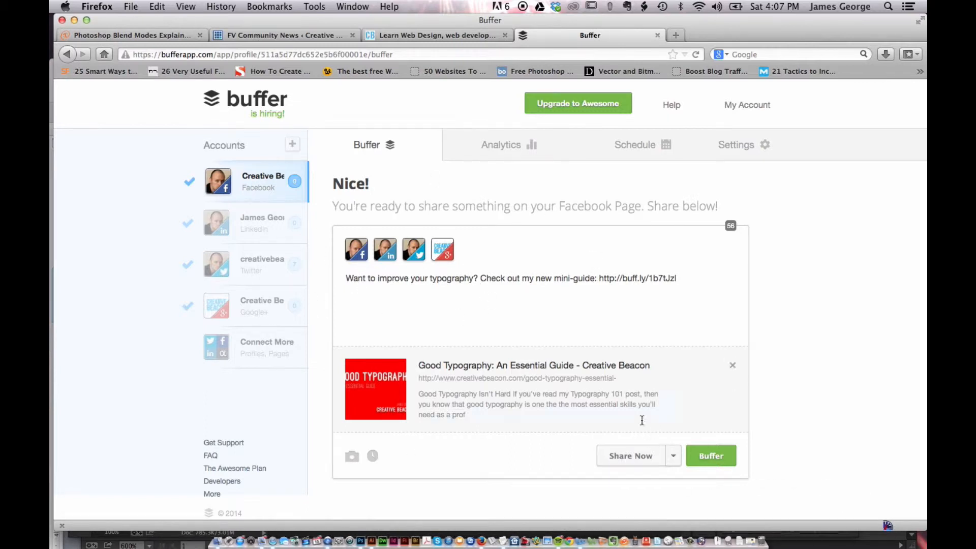
- Add the typography post to the Buffer queue for Facebook, LinkedIn, Twitter and Google+
left_click(674, 457)
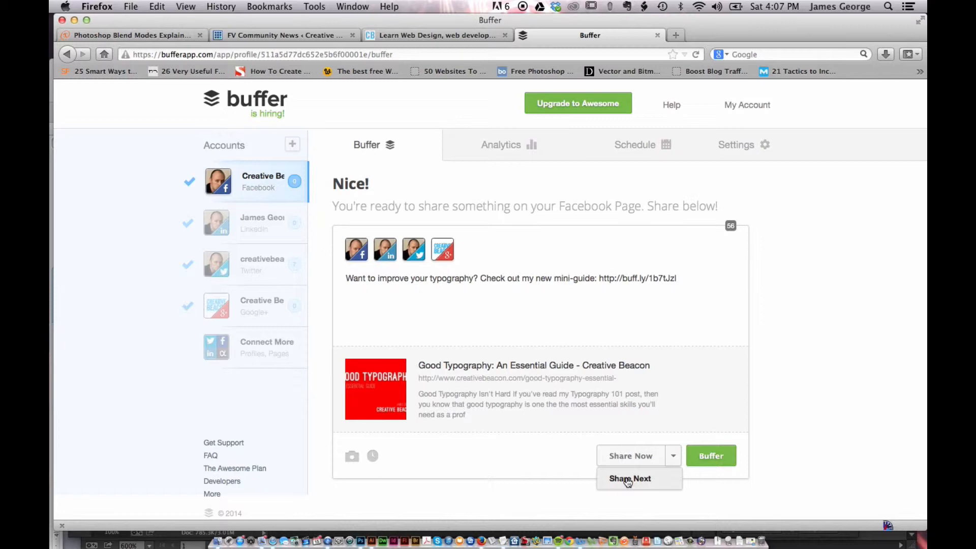
left_click(799, 433)
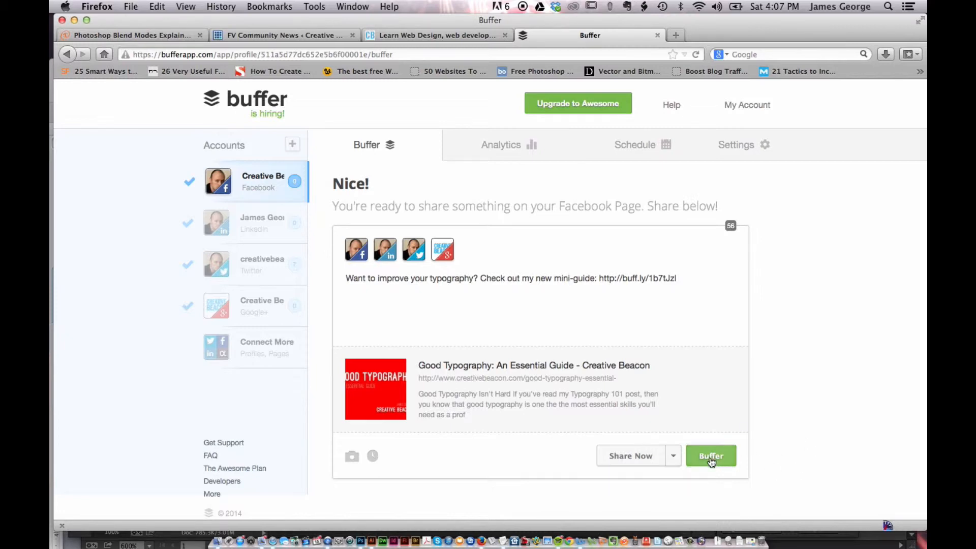
left_click(713, 458)
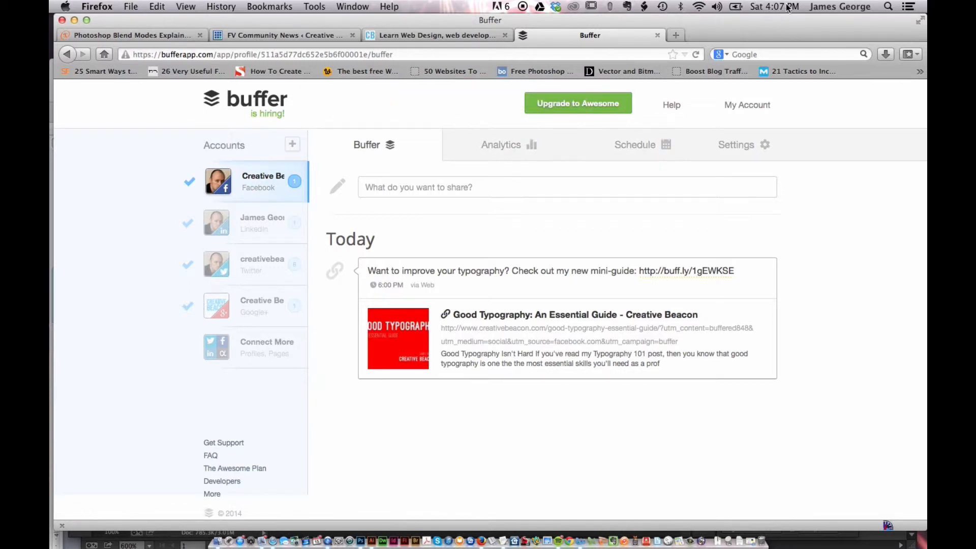
- In the Facebook account's Every Day posting schedule, set the hour of the 06:00 PM posting time to 05
left_click(616, 148)
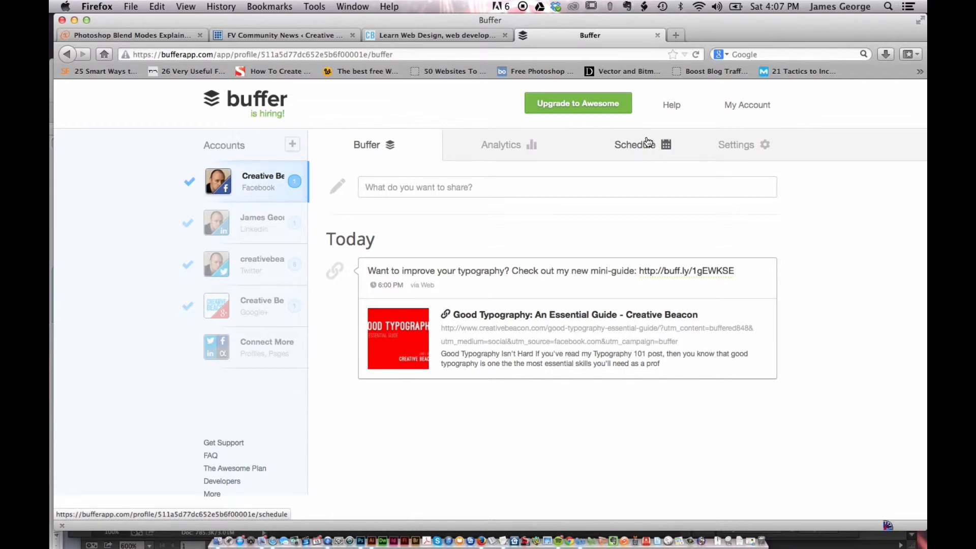
scroll(511, 384, "down", 3)
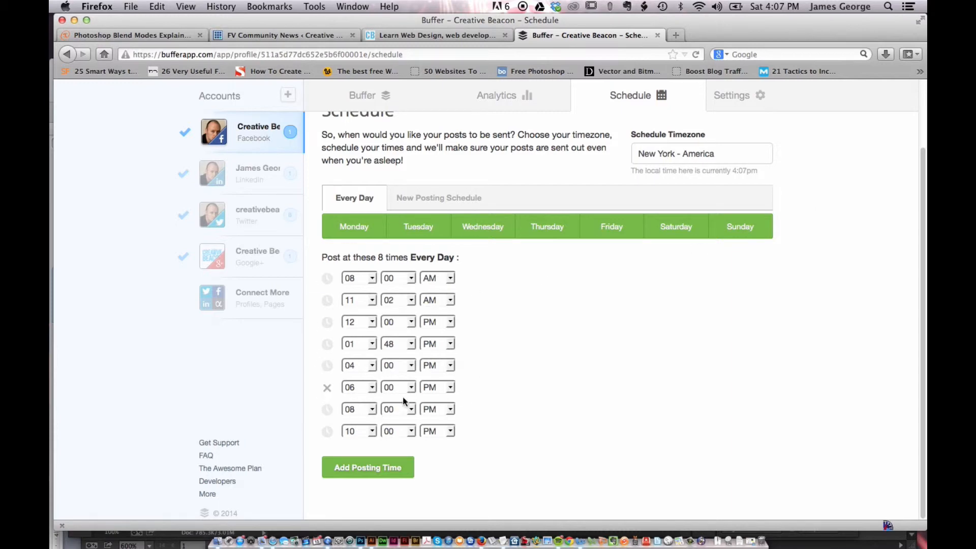
left_click(374, 388)
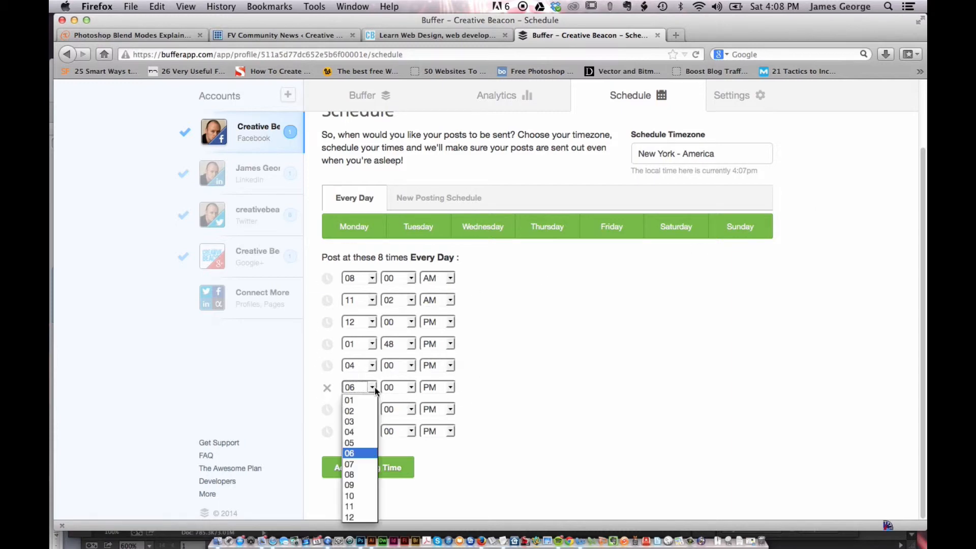
left_click(354, 443)
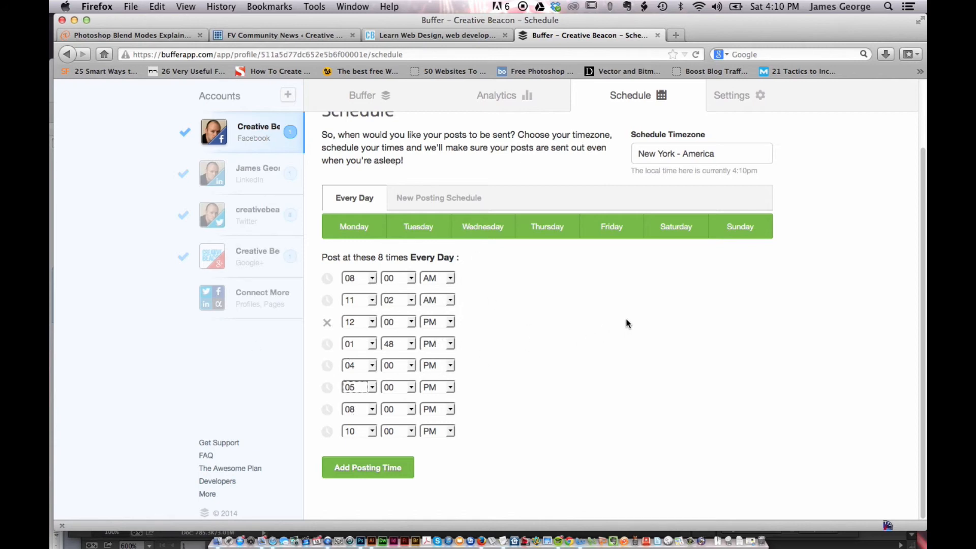
- Examine the comments, likes, clicks, reach and shares of past posts in the Facebook account's analytics
scroll(627, 319, "up", 3)
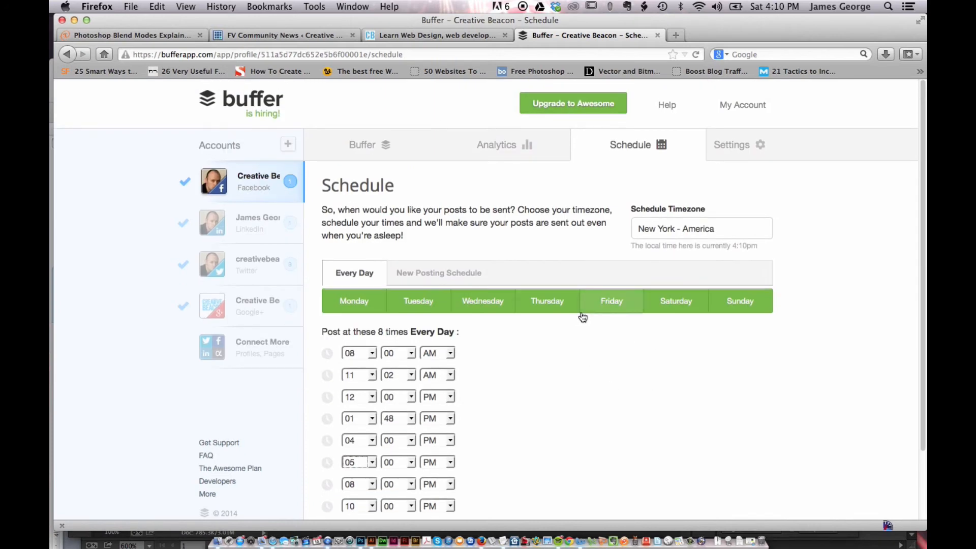
left_click(507, 148)
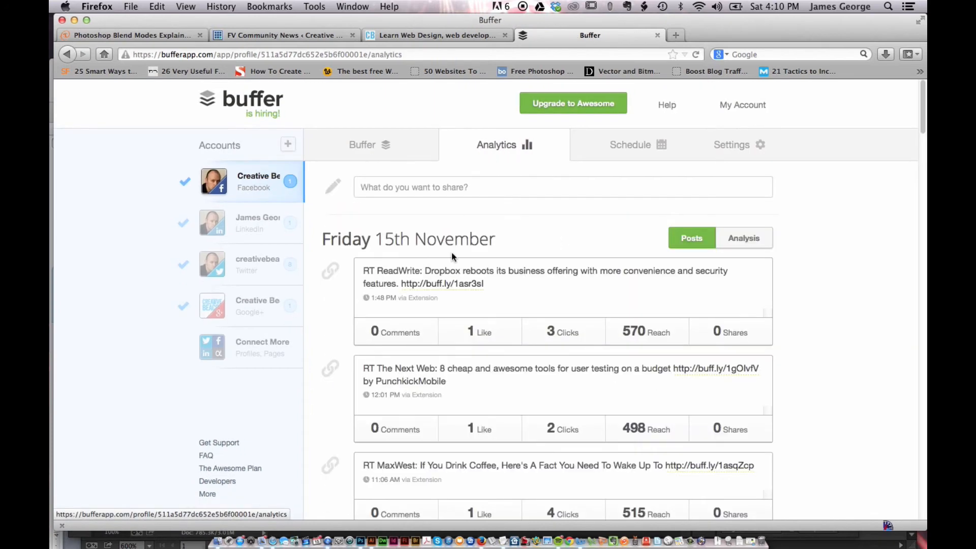
scroll(786, 271, "down", 15)
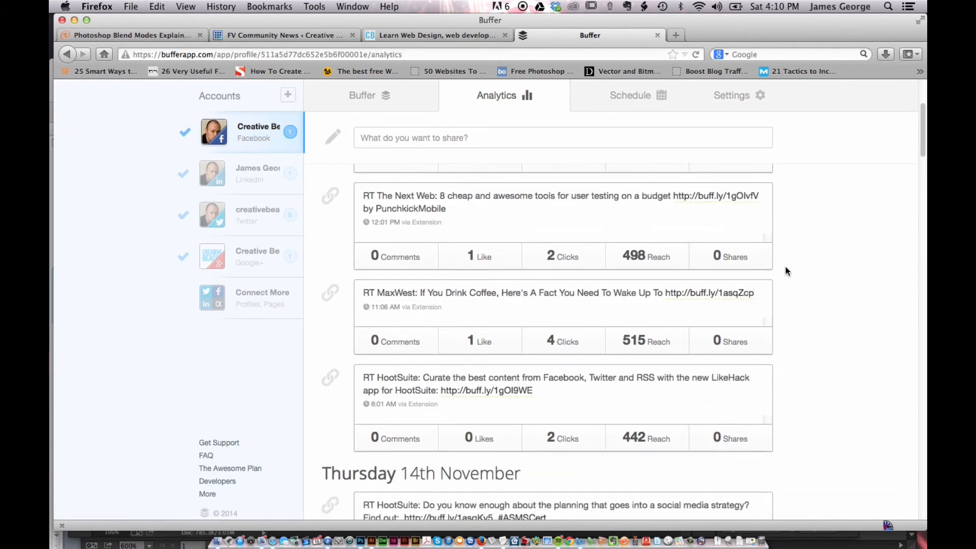
scroll(787, 269, "down", 1)
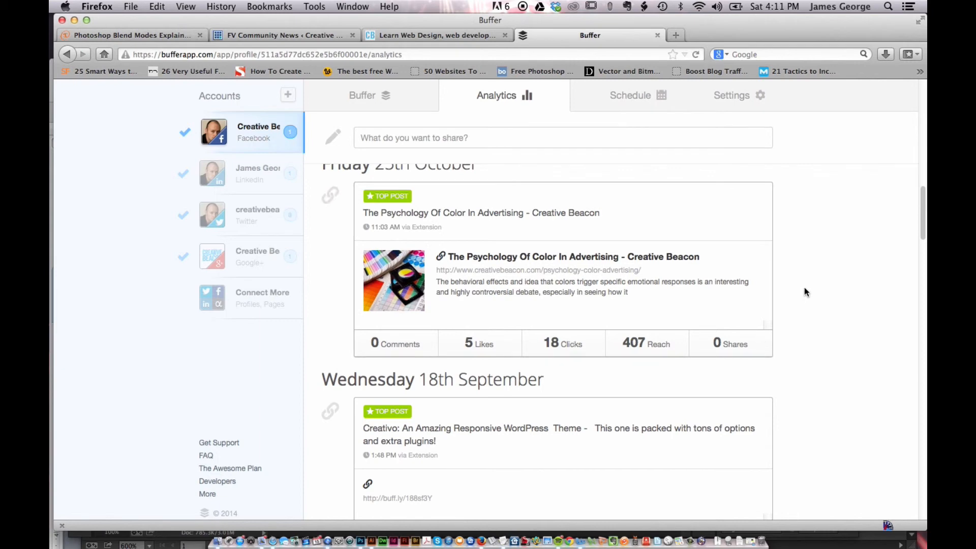
scroll(805, 289, "down", 10)
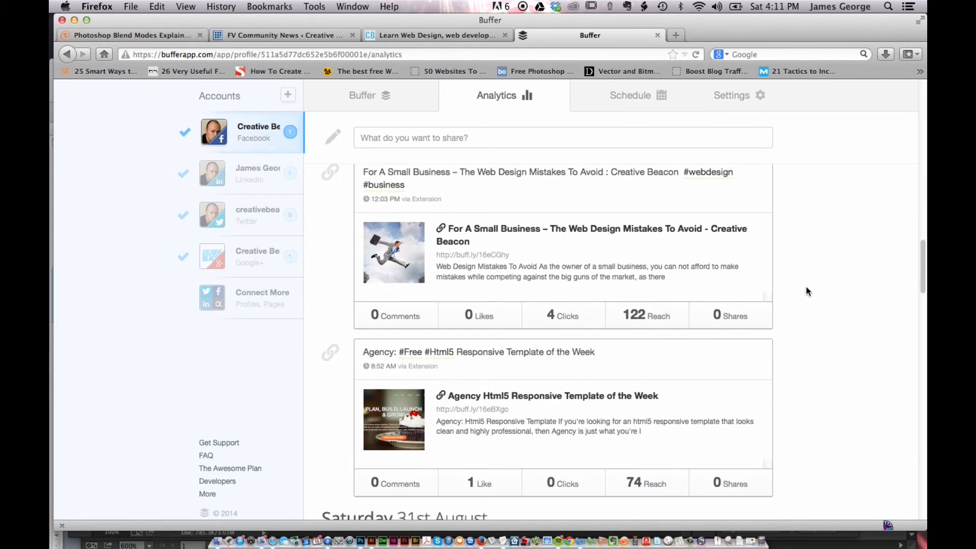
scroll(807, 291, "up", 10)
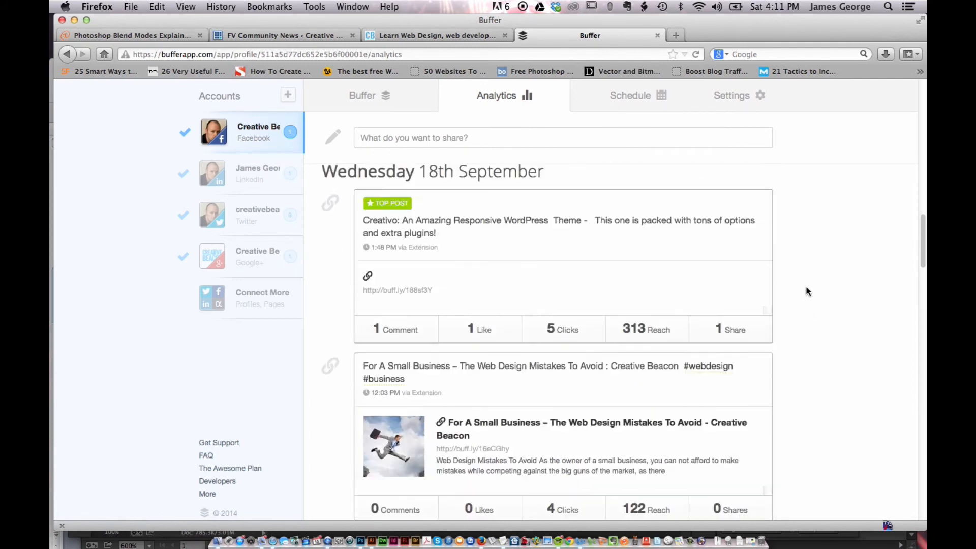
scroll(626, 398, "down", 1)
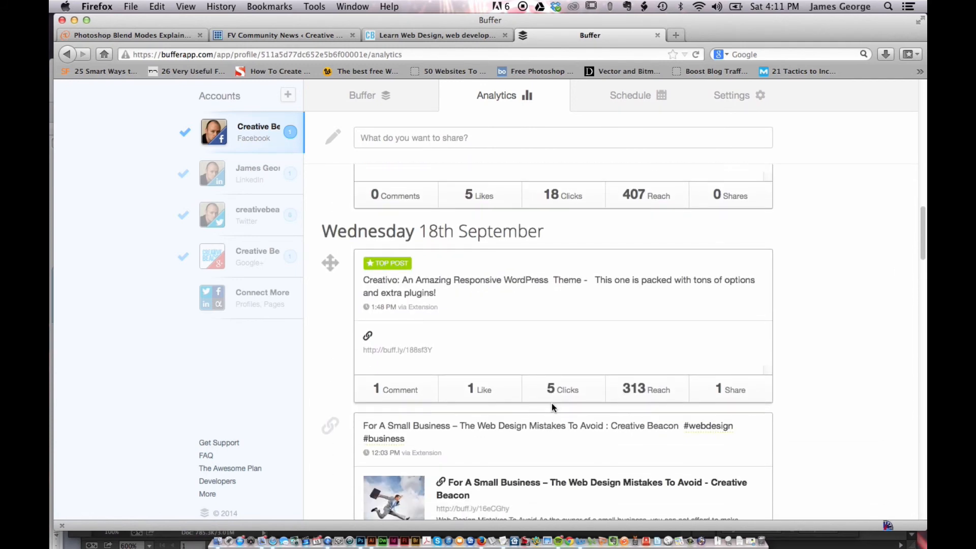
scroll(778, 385, "down", 8)
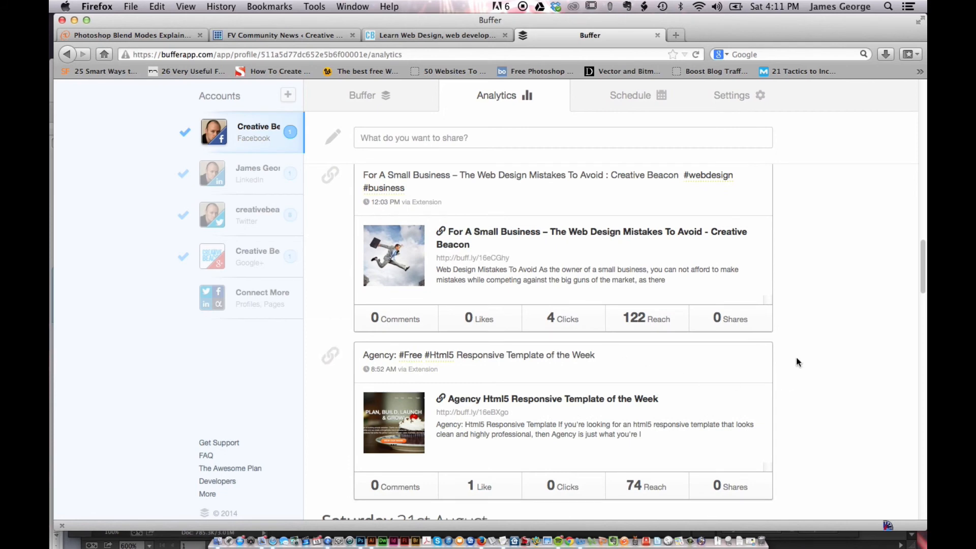
scroll(828, 327, "down", 6)
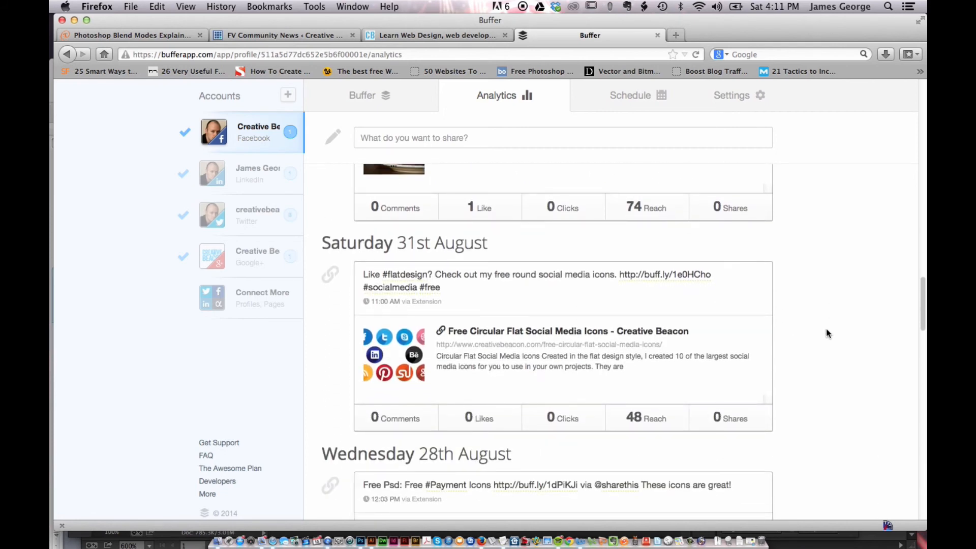
scroll(827, 333, "down", 8)
scroll(835, 338, "down", 4)
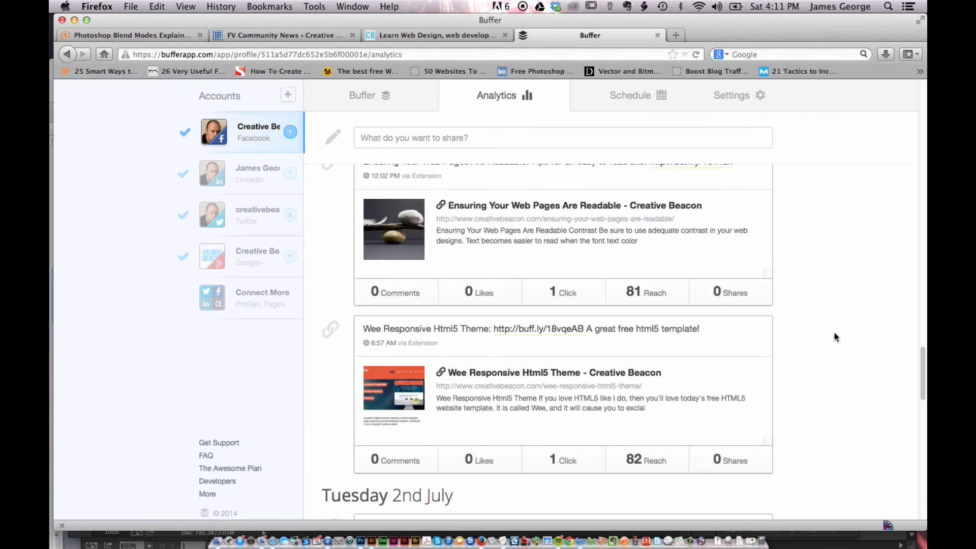
scroll(834, 336, "up", 10)
scroll(836, 336, "up", 15)
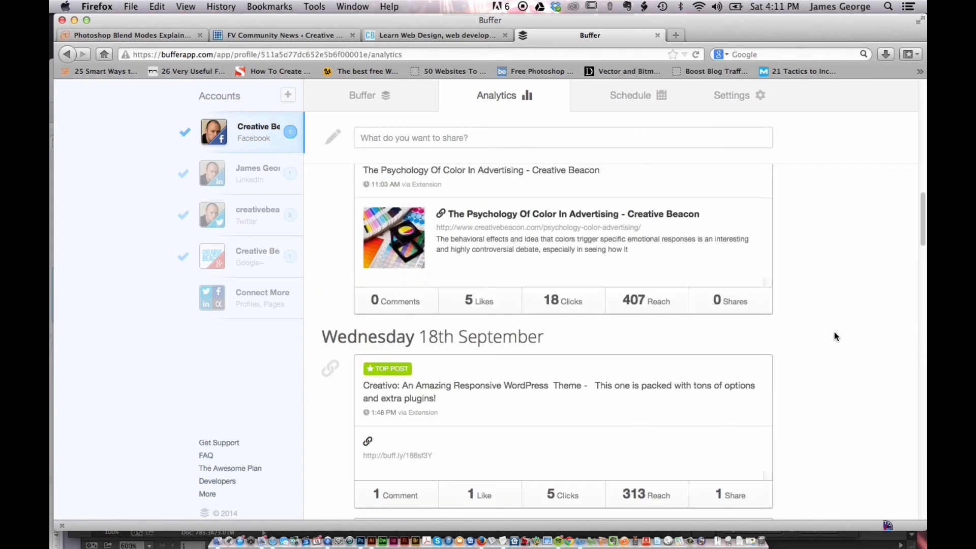